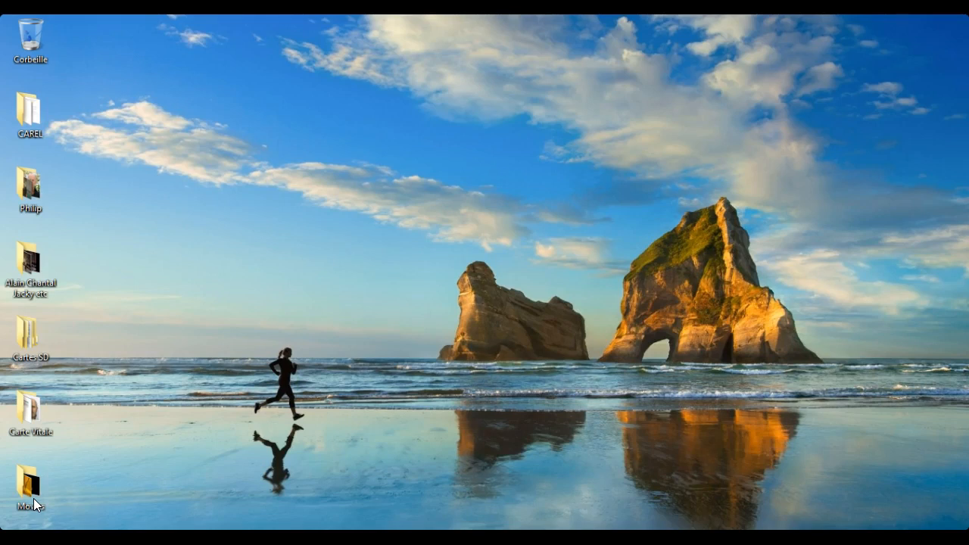
Restore the Chrome window showing the howto Moodle site from the taskbar.
click(44, 505)
mouse_move(269, 539)
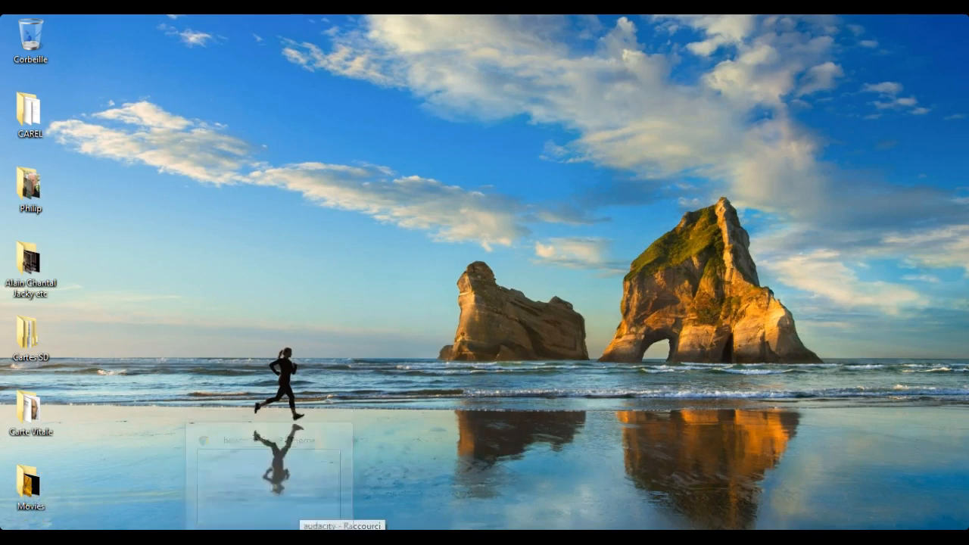
click(270, 537)
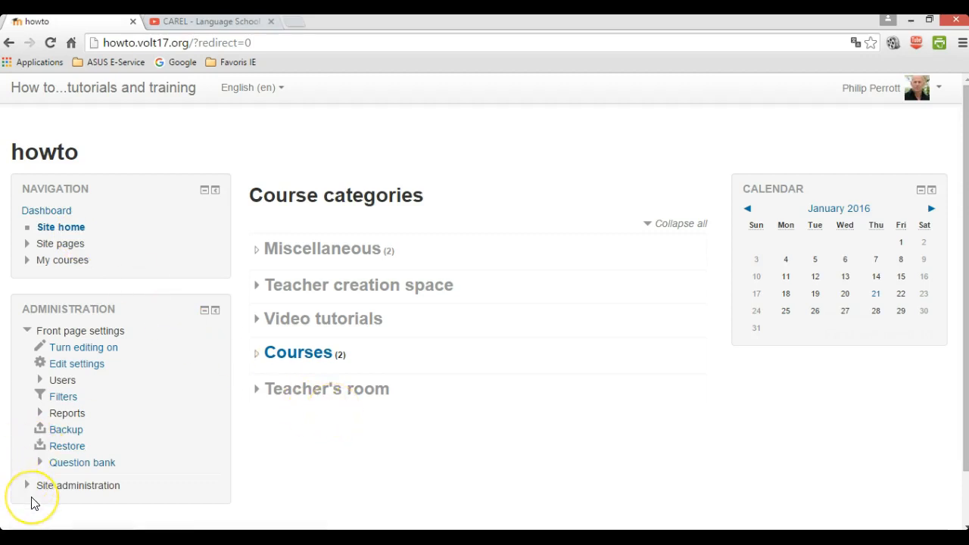
Open the question bank's Questions list in the Default for System category and start a new question.
click(70, 460)
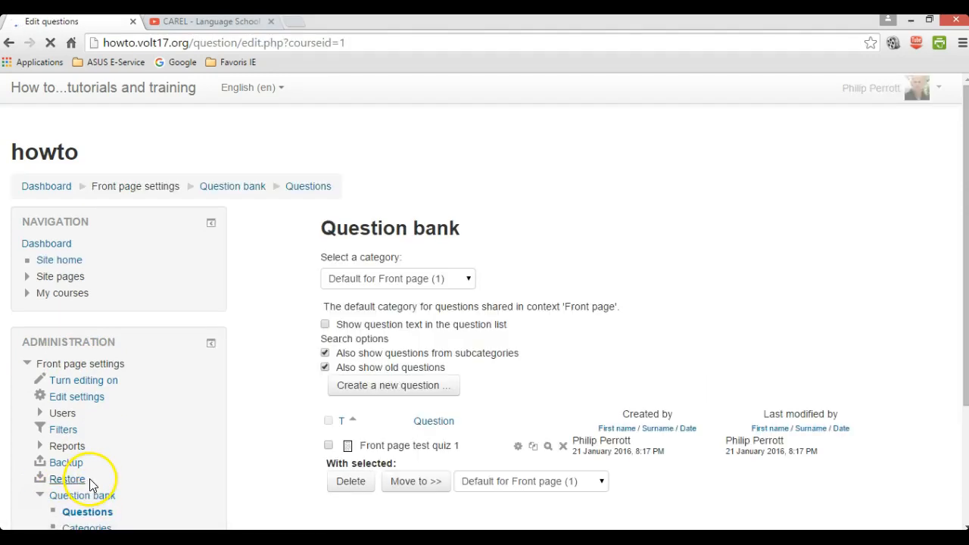
scroll(104, 519, down, 1)
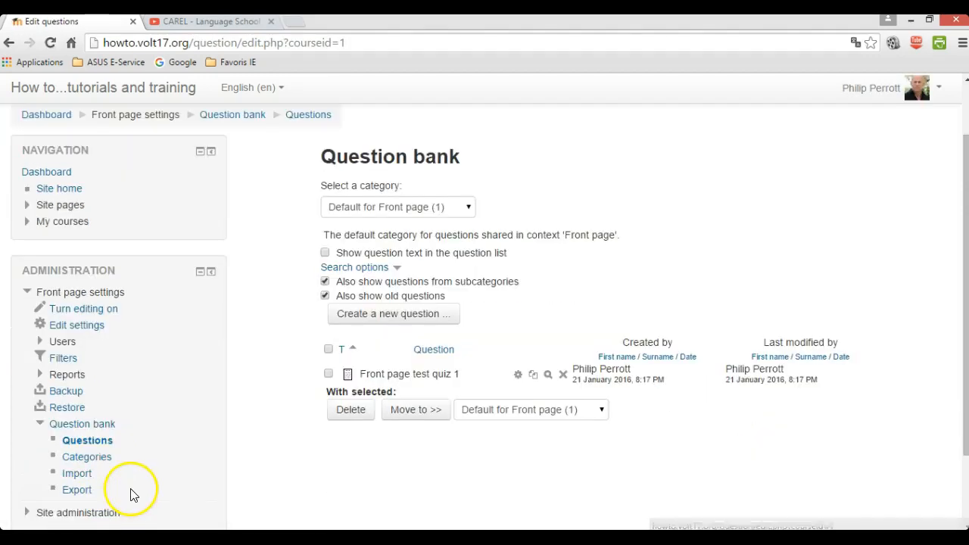
click(88, 442)
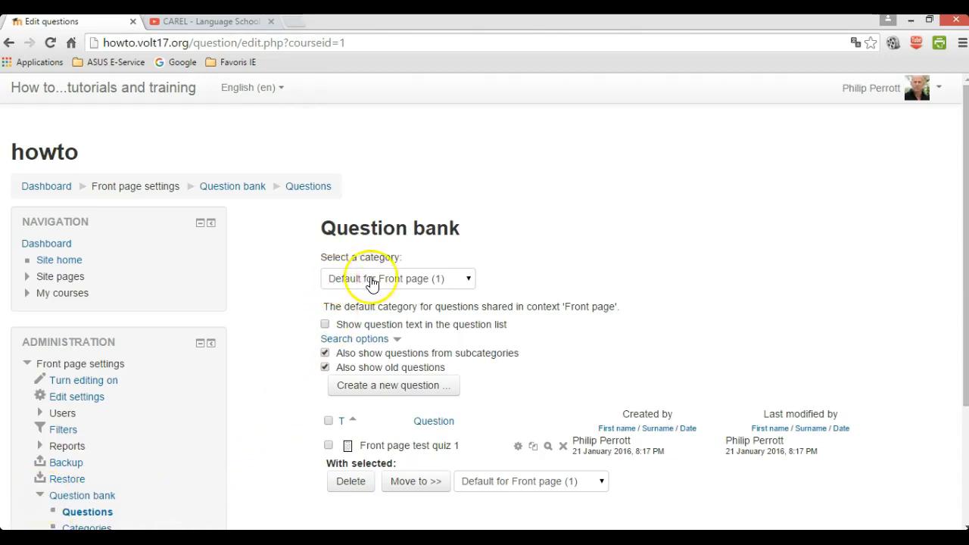
click(467, 280)
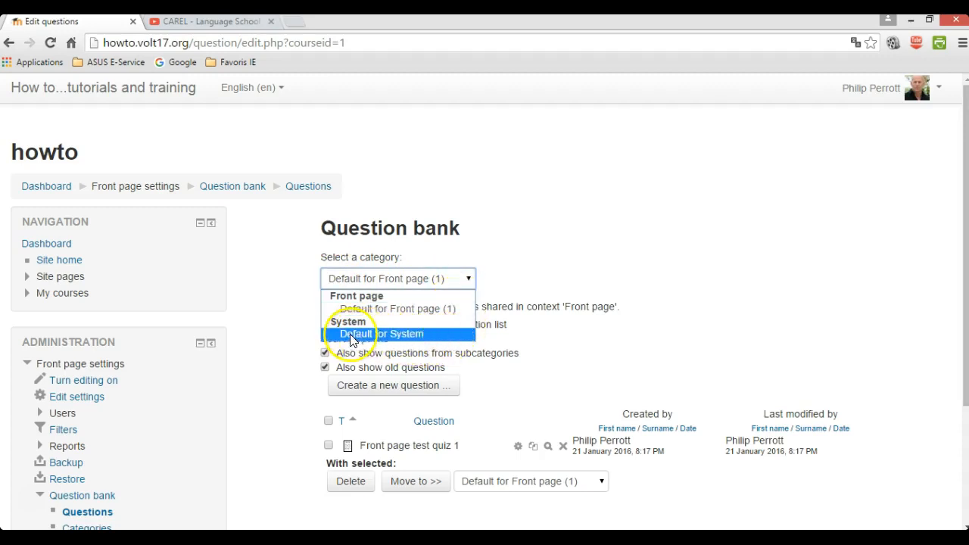
click(417, 335)
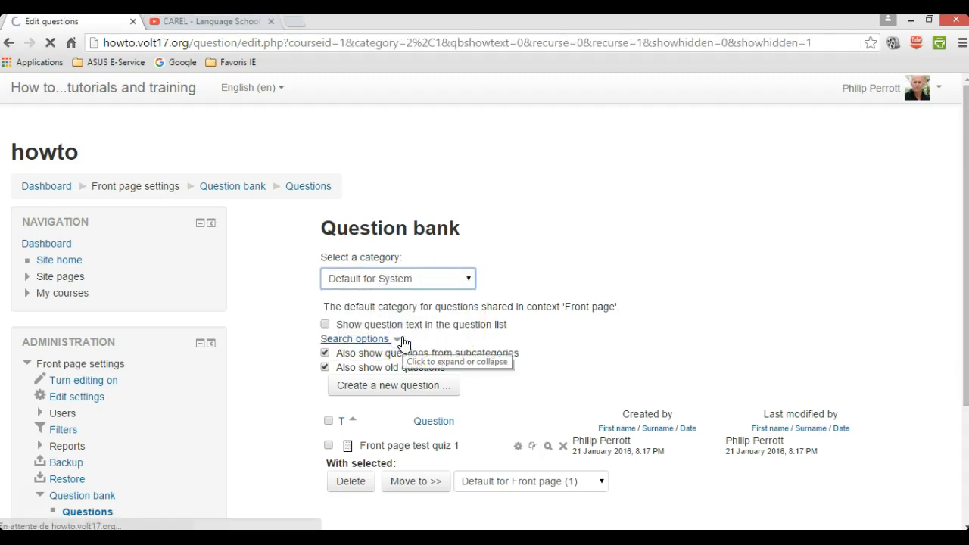
click(391, 390)
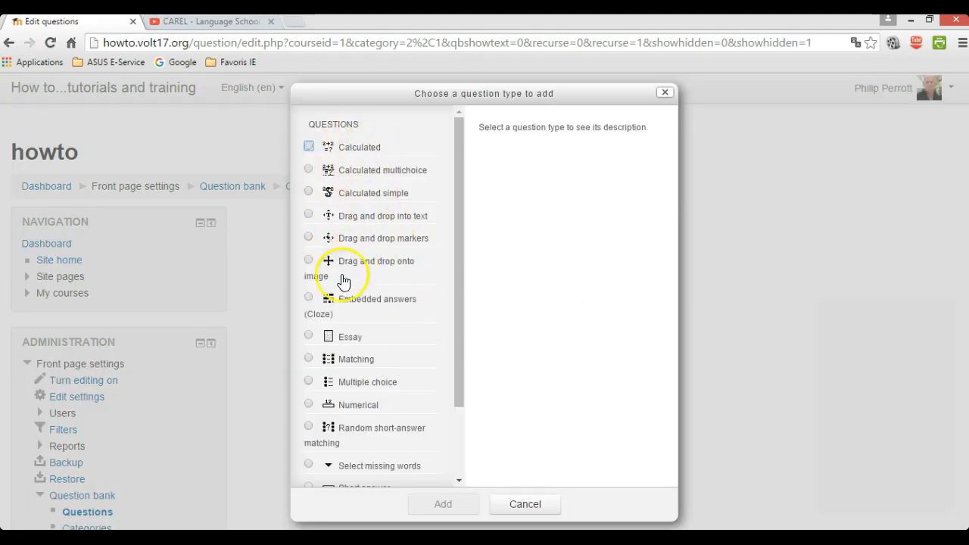
Choose Essay as the new question's type and add it.
scroll(363, 448, down, 2)
scroll(363, 448, up, 2)
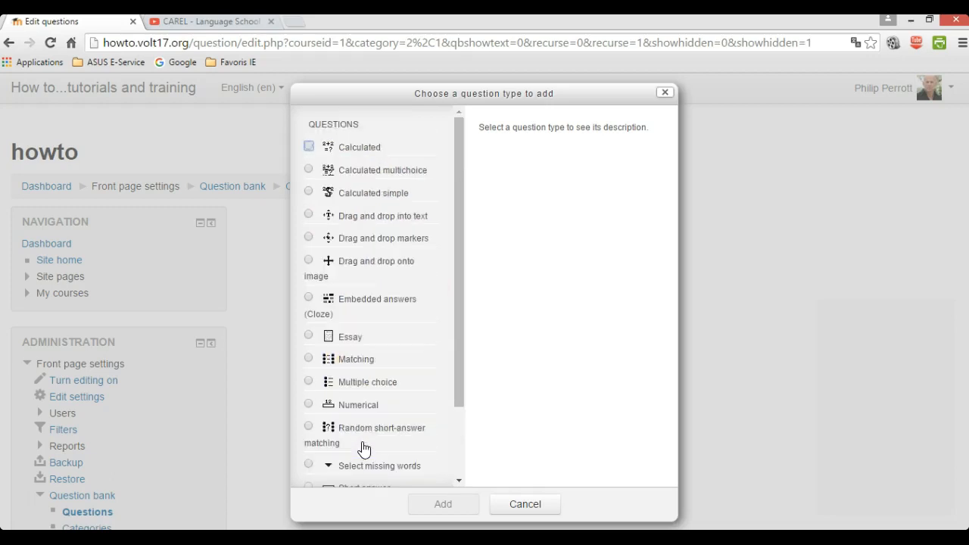
click(45, 505)
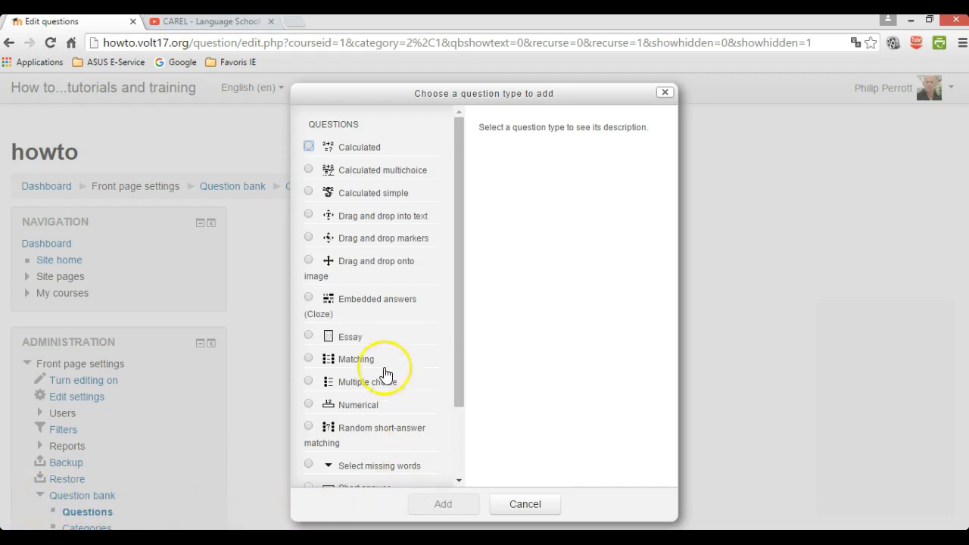
click(308, 337)
click(444, 505)
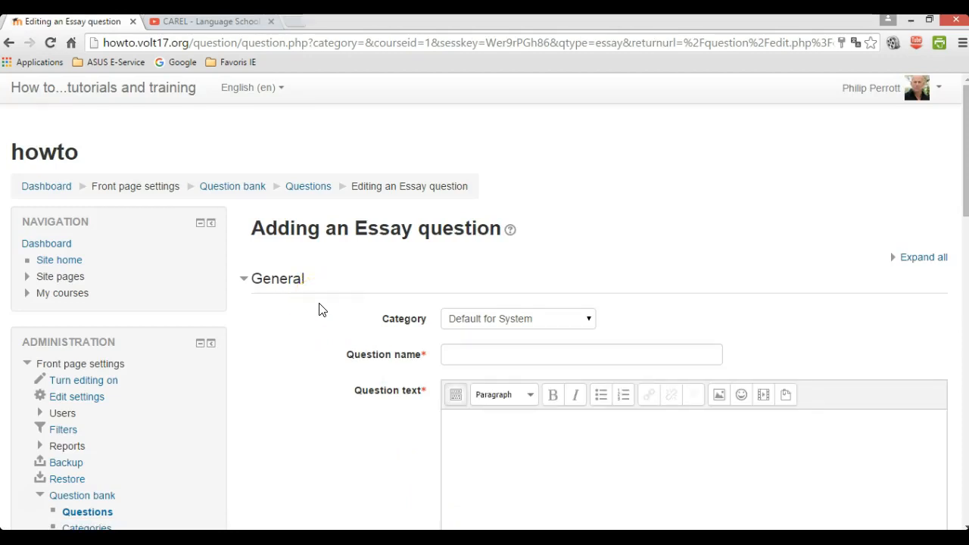
scroll(319, 309, down, 1)
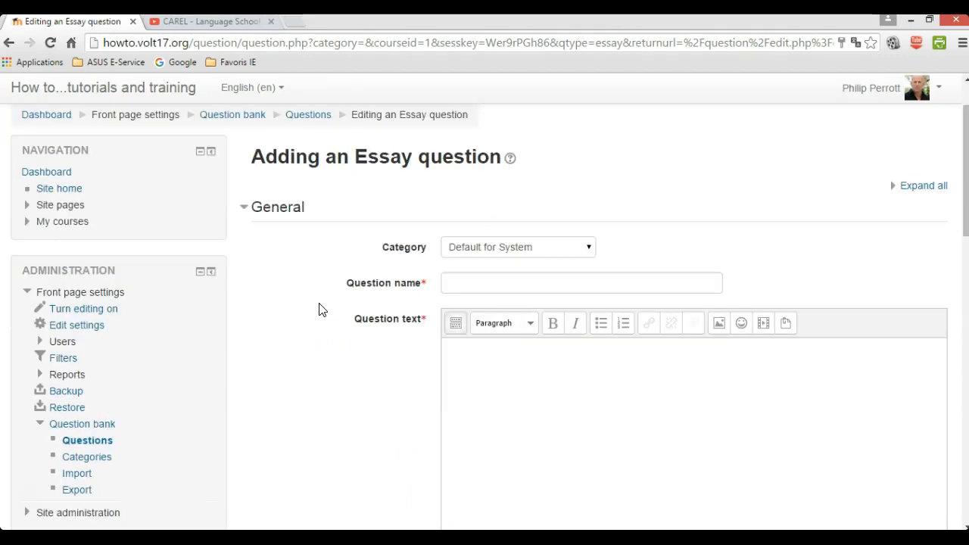
Save an essay question 'Test essay' with instructions, the CAREL video and three numbered questions.
scroll(318, 308, down, 1)
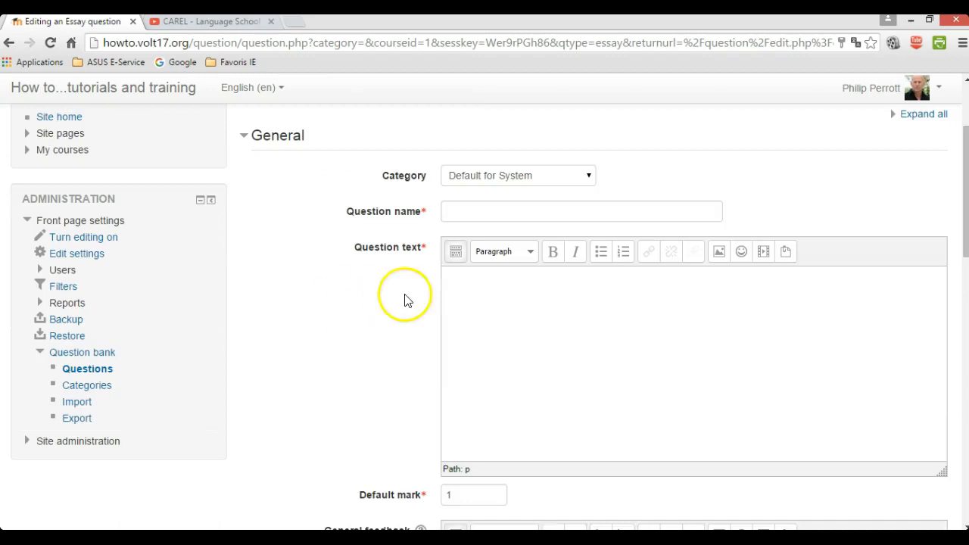
click(488, 211)
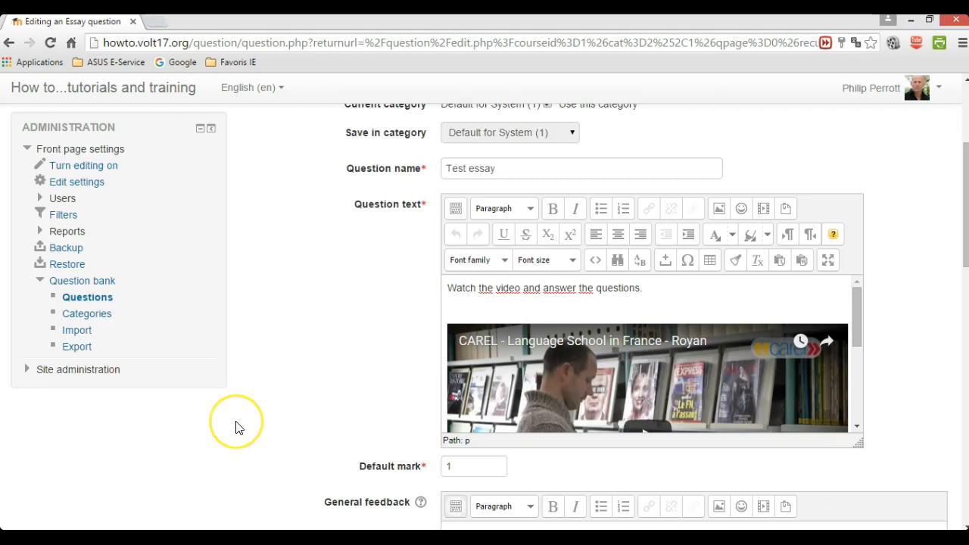
scroll(237, 427, down, 1)
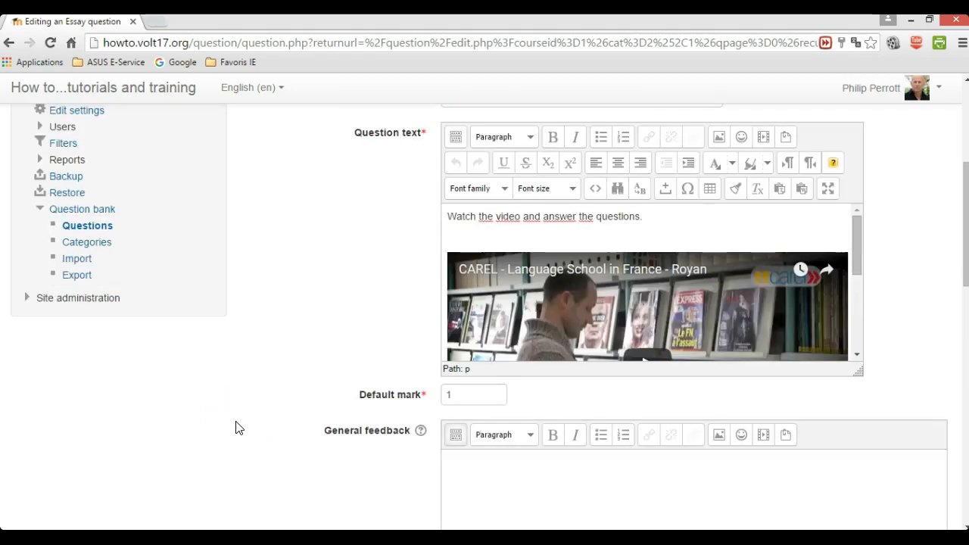
scroll(236, 427, up, 1)
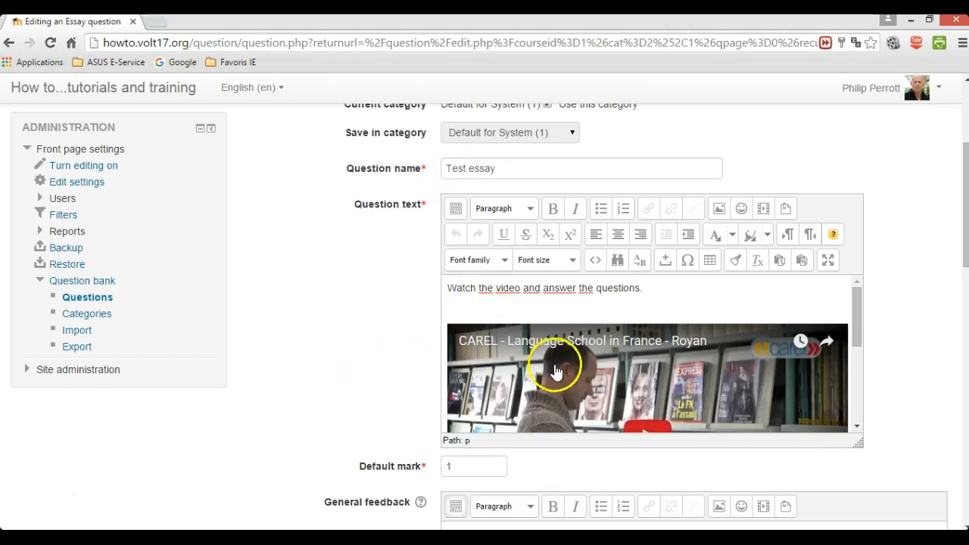
scroll(553, 368, down, 2)
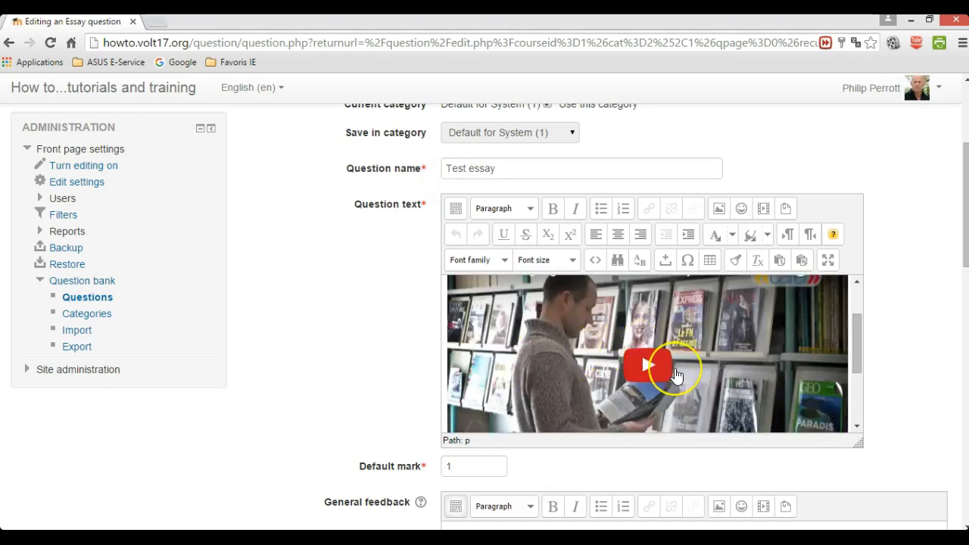
scroll(676, 376, down, 5)
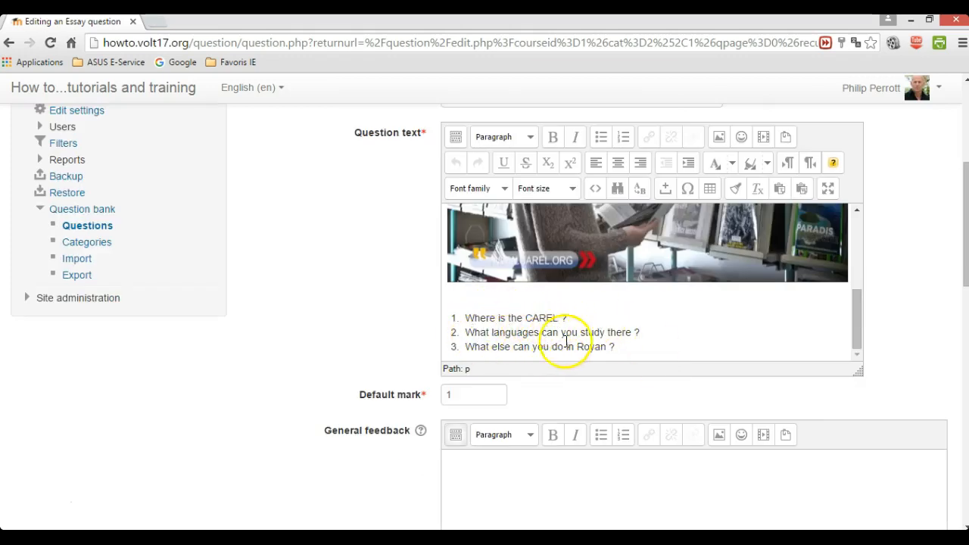
scroll(352, 371, down, 5)
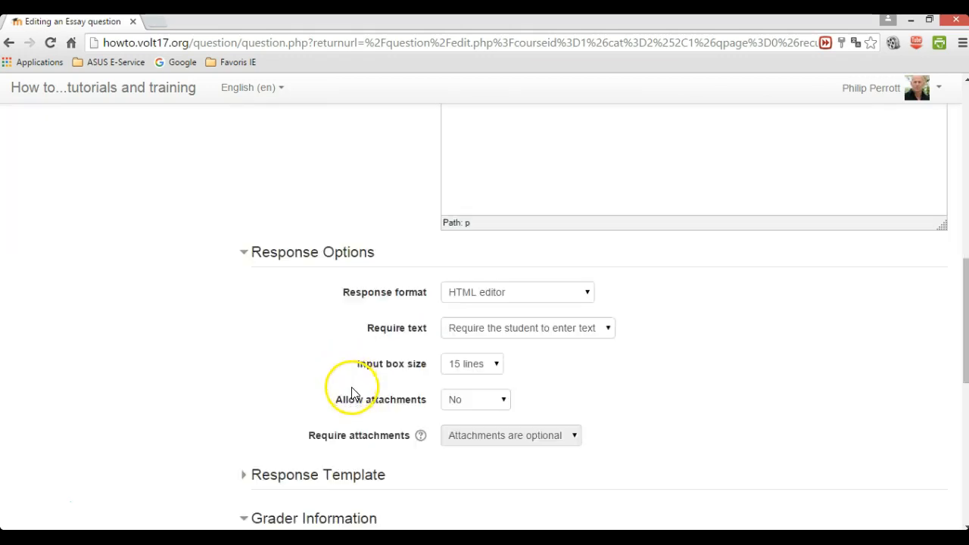
scroll(352, 391, down, 7)
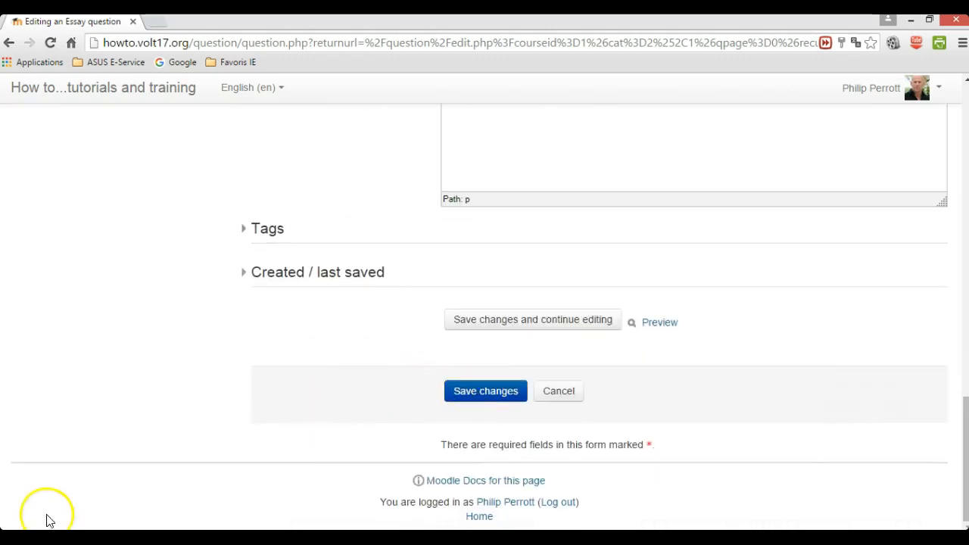
click(485, 392)
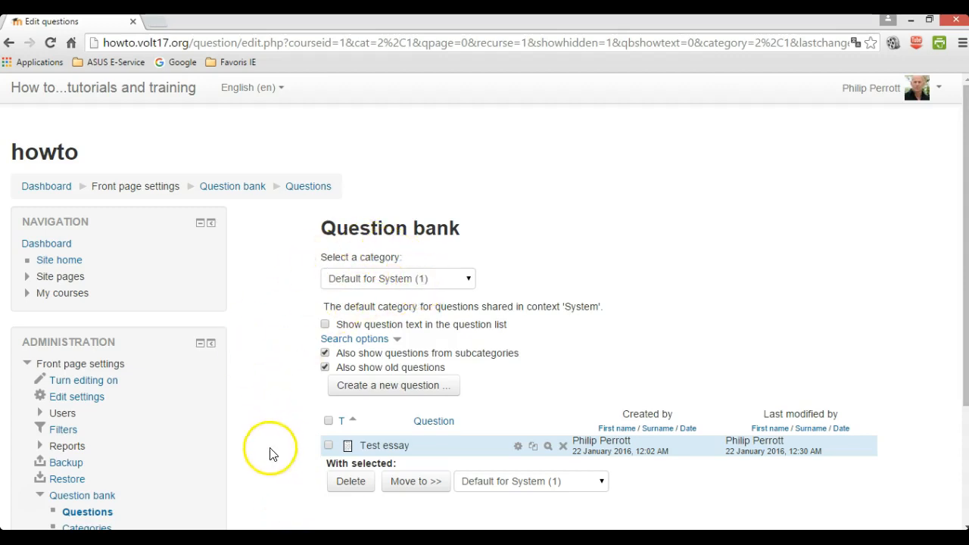
Confirm Test essay is listed in the Default for System category.
click(40, 499)
click(34, 500)
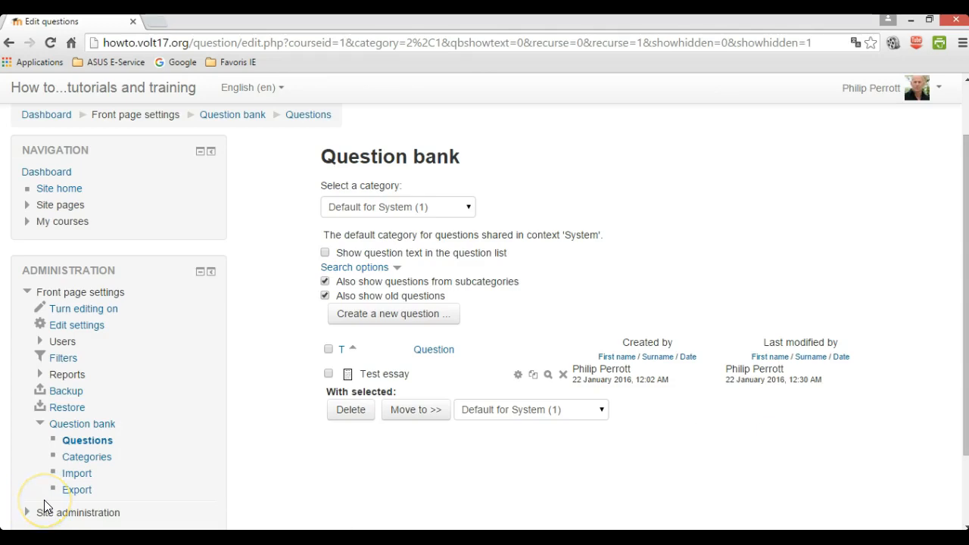
Open the Quiz creation and management course and turn editing on.
click(58, 190)
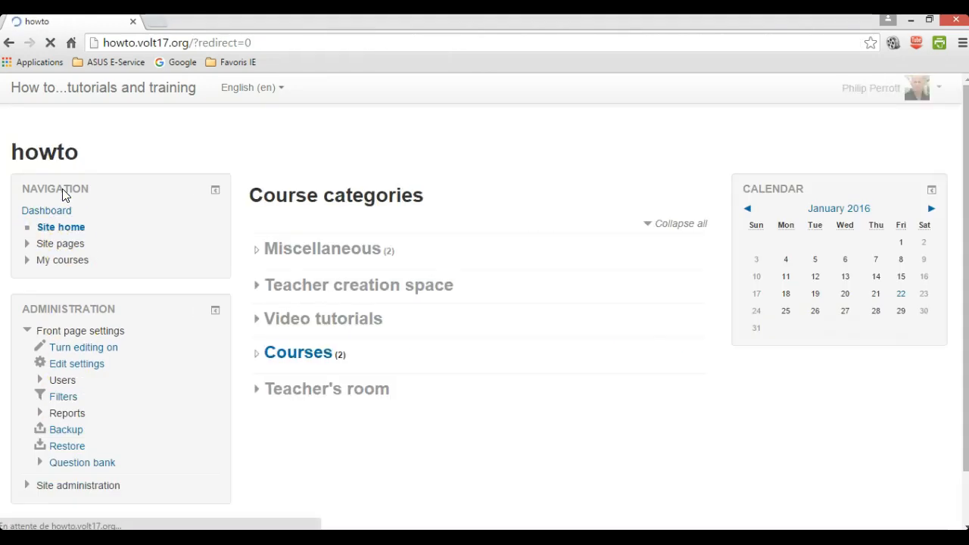
click(288, 356)
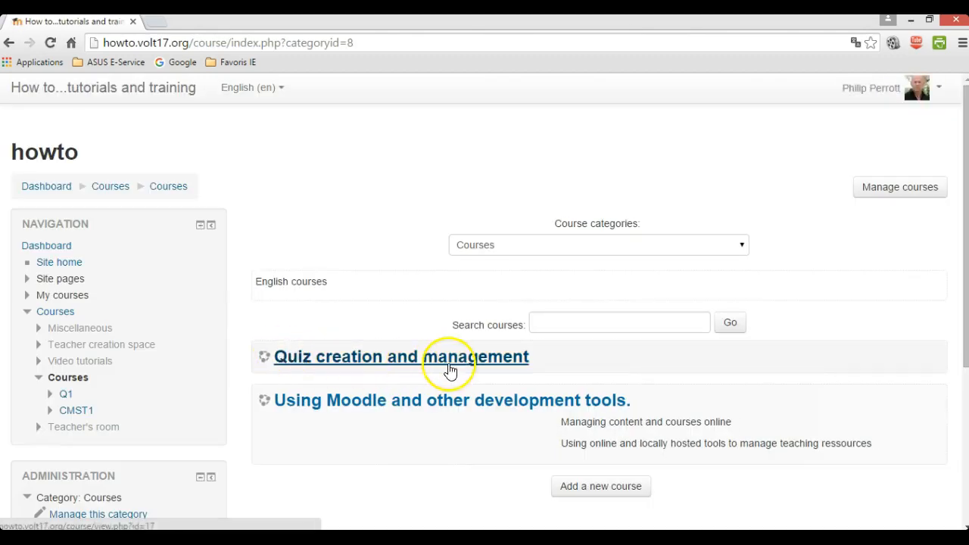
click(371, 362)
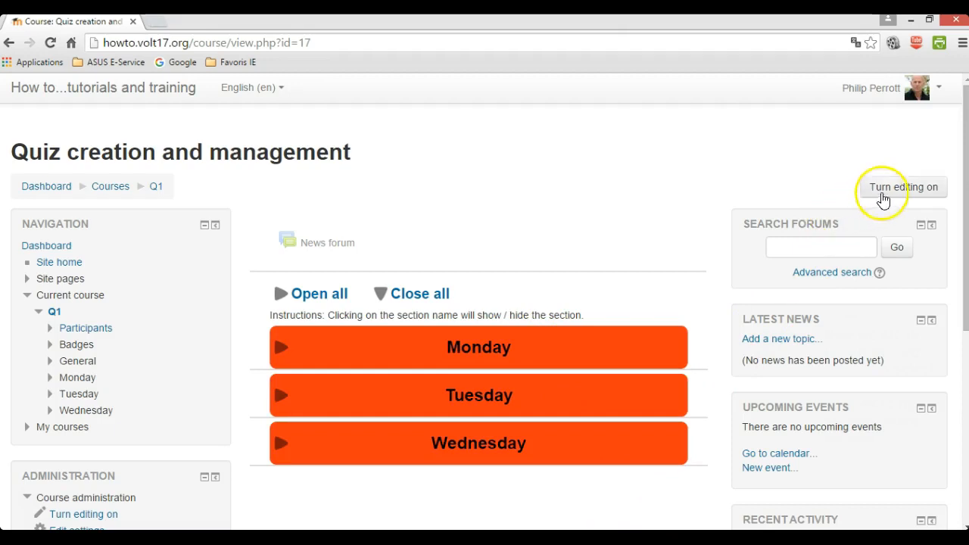
click(916, 191)
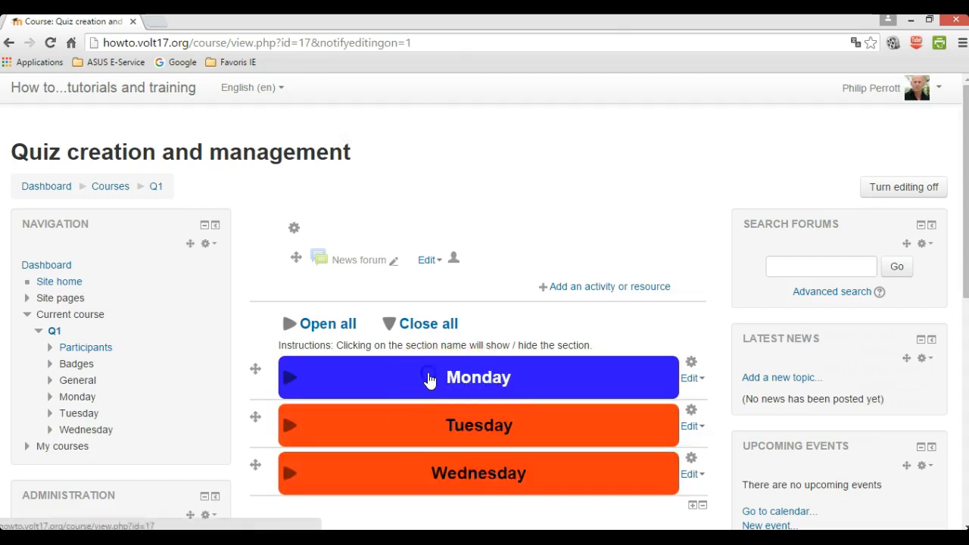
Add a new Quiz activity to the Monday section.
click(428, 378)
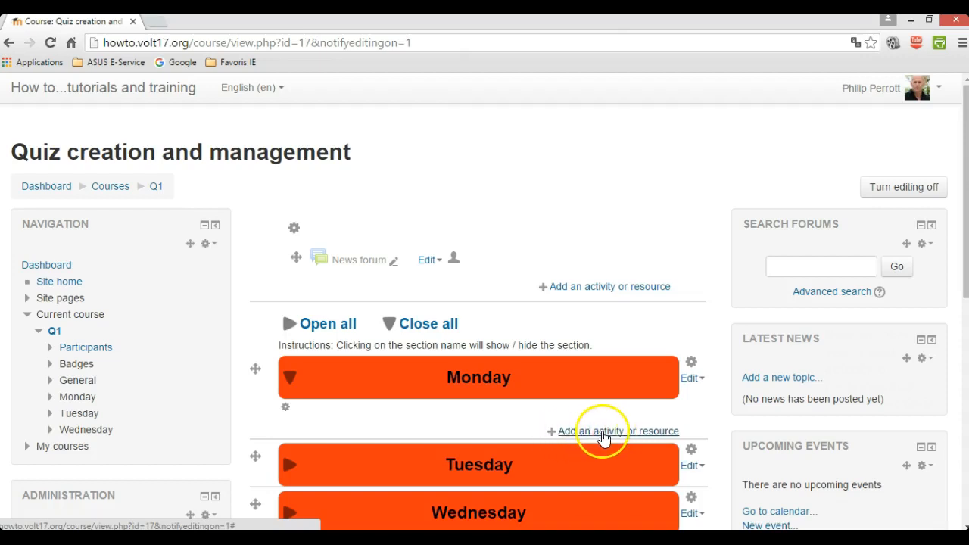
click(641, 438)
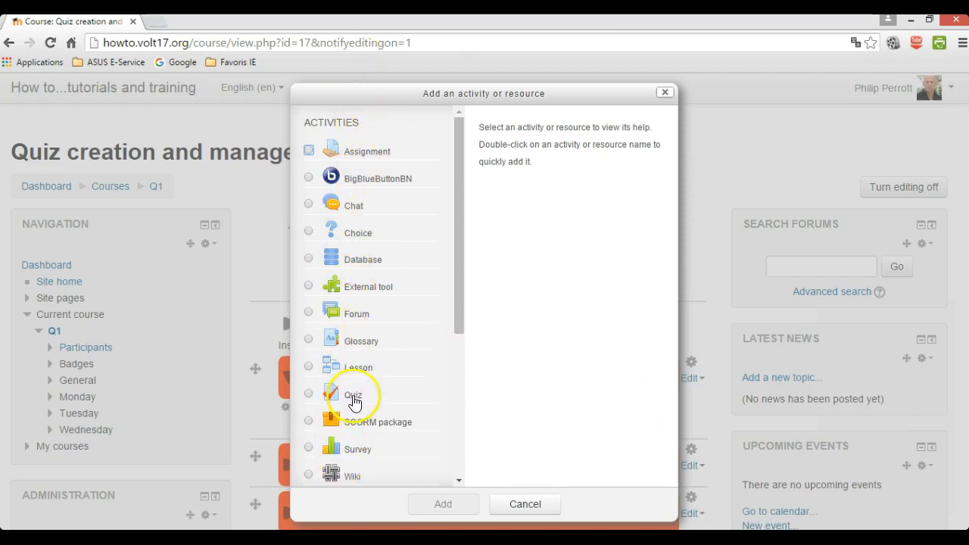
click(310, 394)
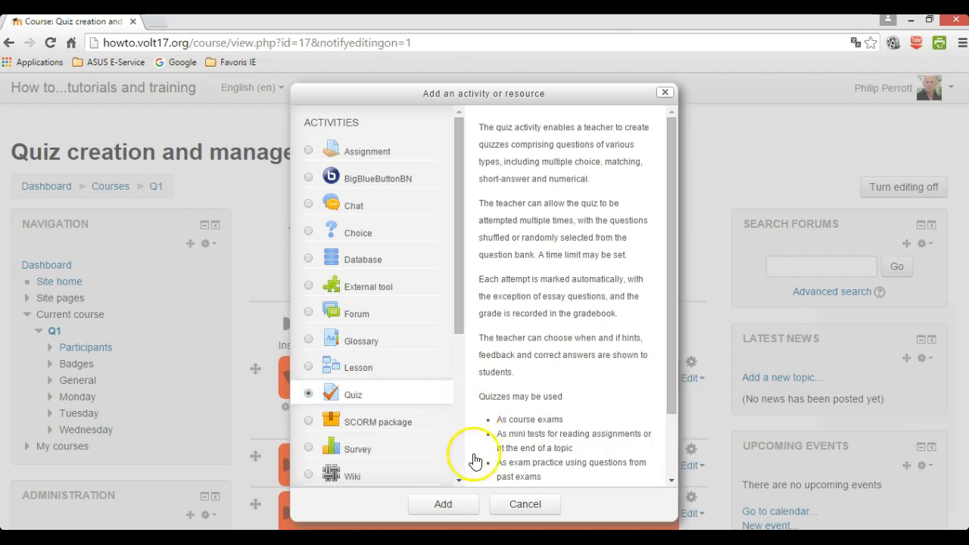
click(443, 505)
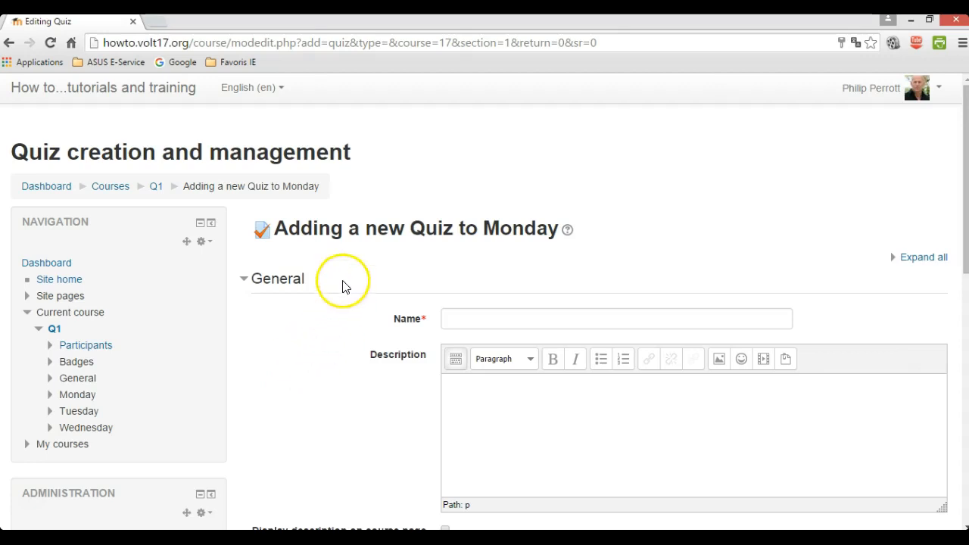
Save the quiz as 'Listening comprehension' with description 'CAREL video' and return to the course.
click(486, 316)
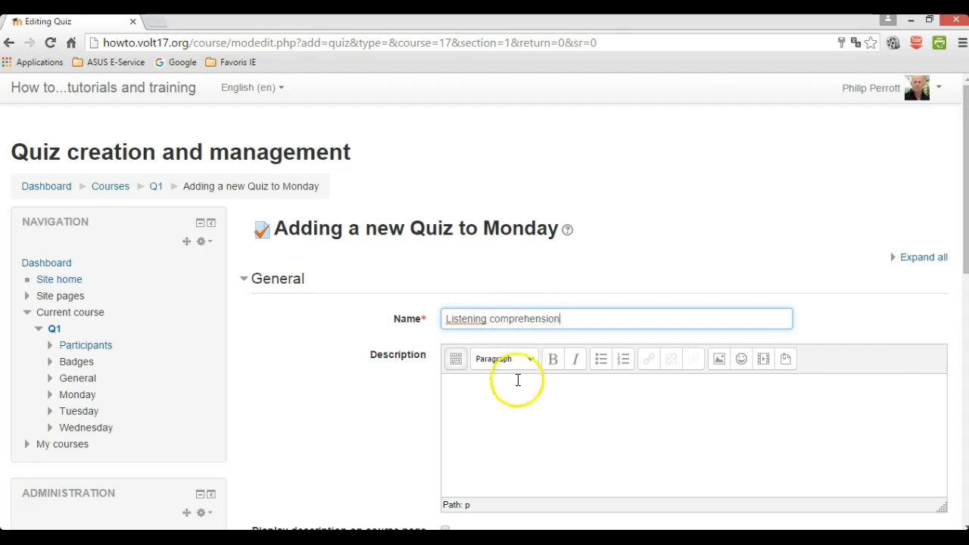
click(516, 387)
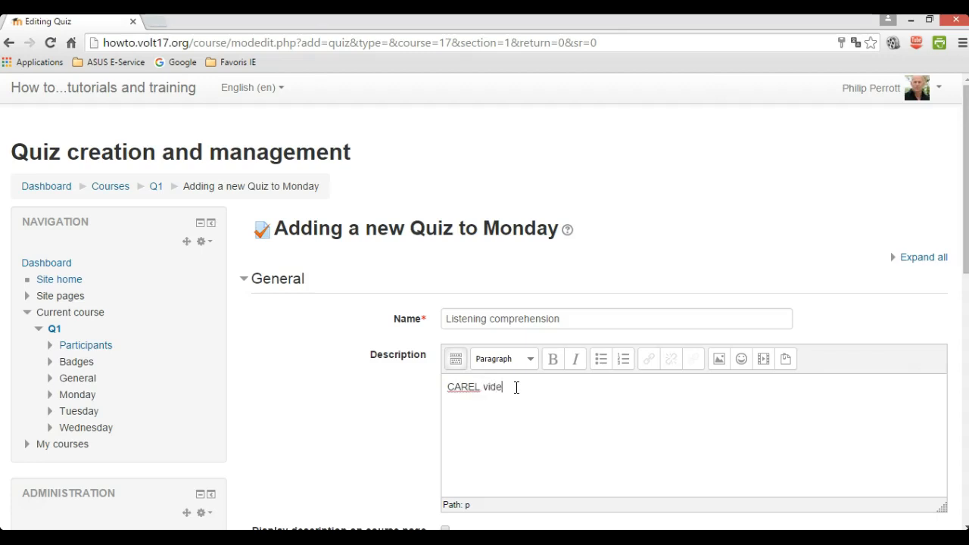
scroll(522, 393, down, 8)
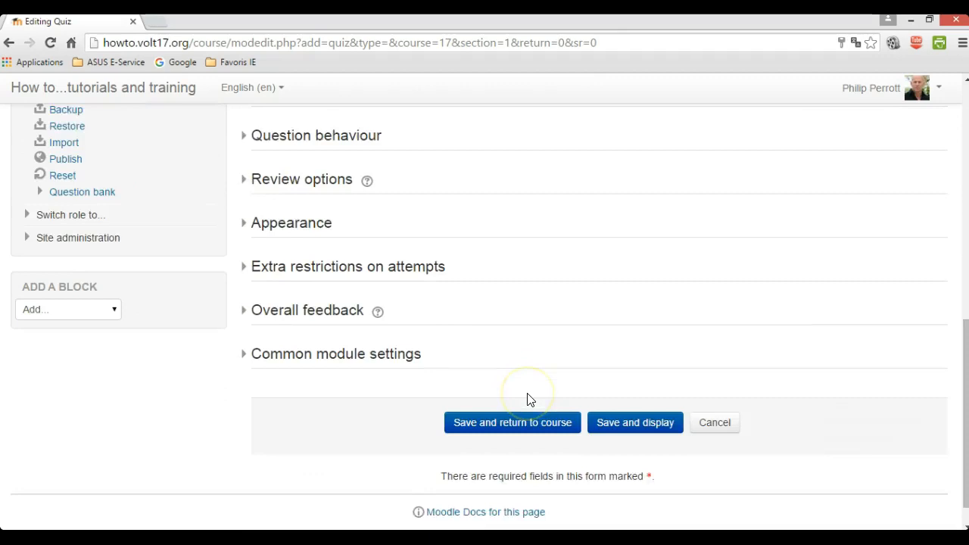
click(524, 395)
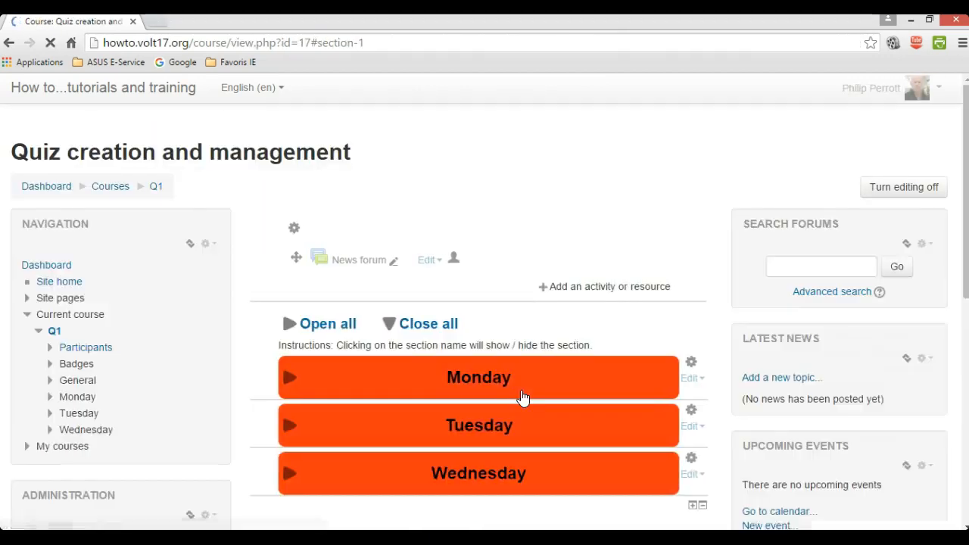
Expand the Monday section and open the Listening comprehension quiz.
scroll(523, 399, down, 4)
click(32, 504)
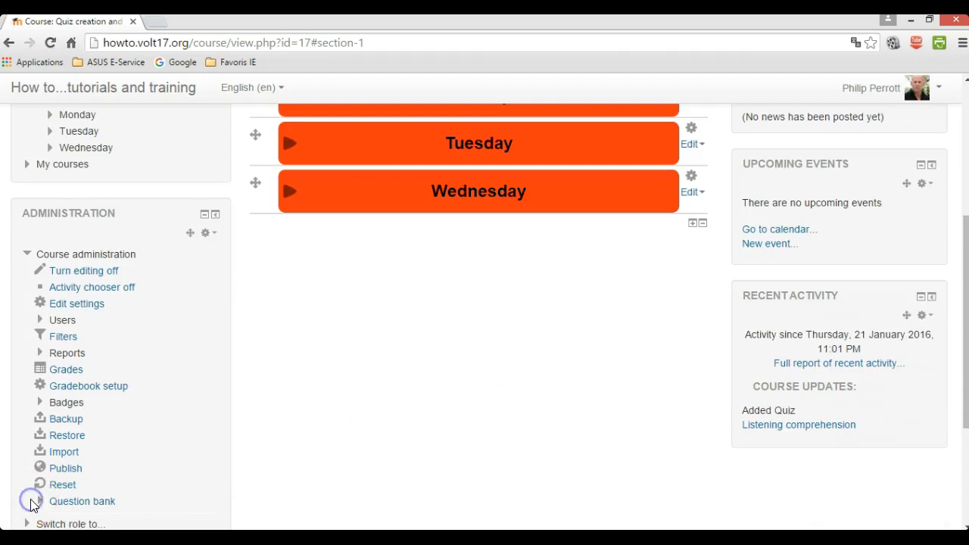
scroll(542, 407, up, 2)
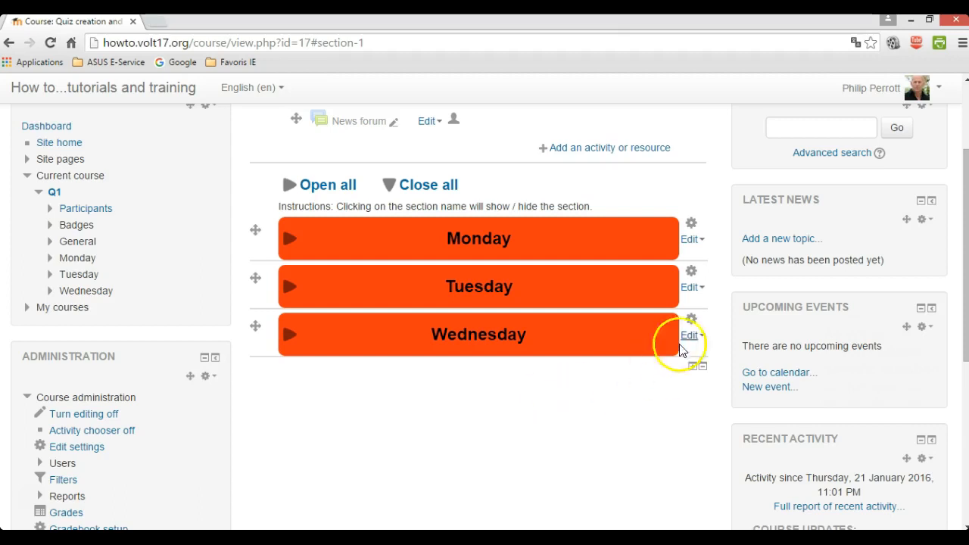
click(550, 245)
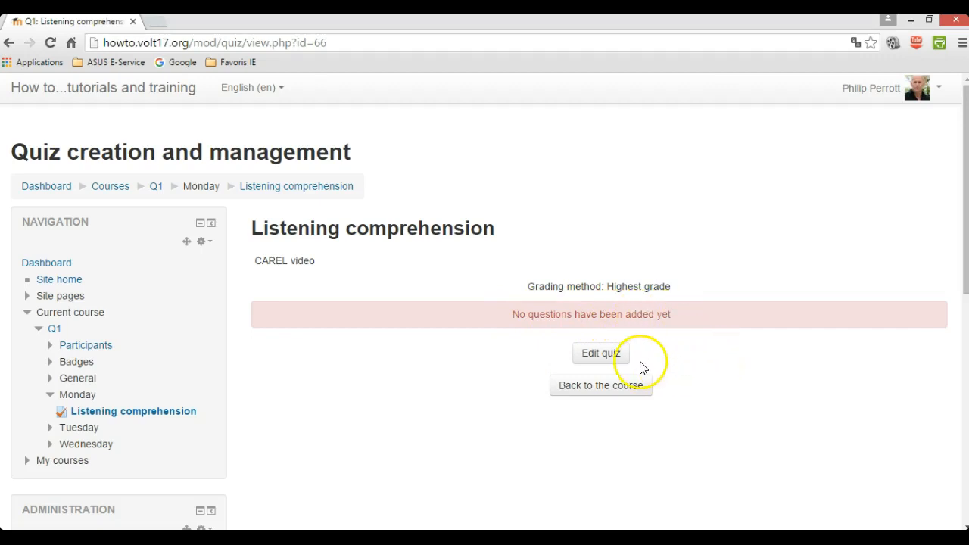
Open the quiz's editing page and show the Add menu for questions.
click(589, 355)
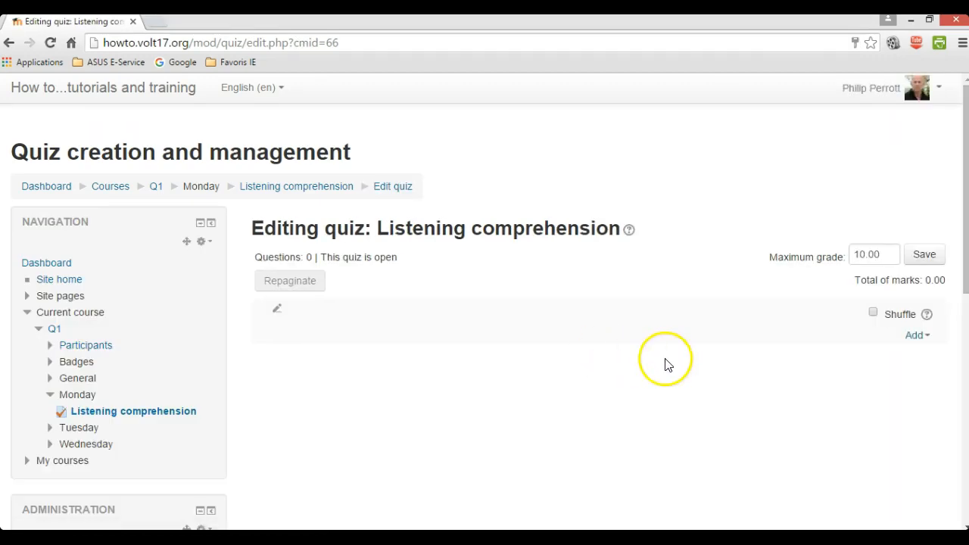
scroll(673, 359, down, 3)
scroll(674, 359, up, 1)
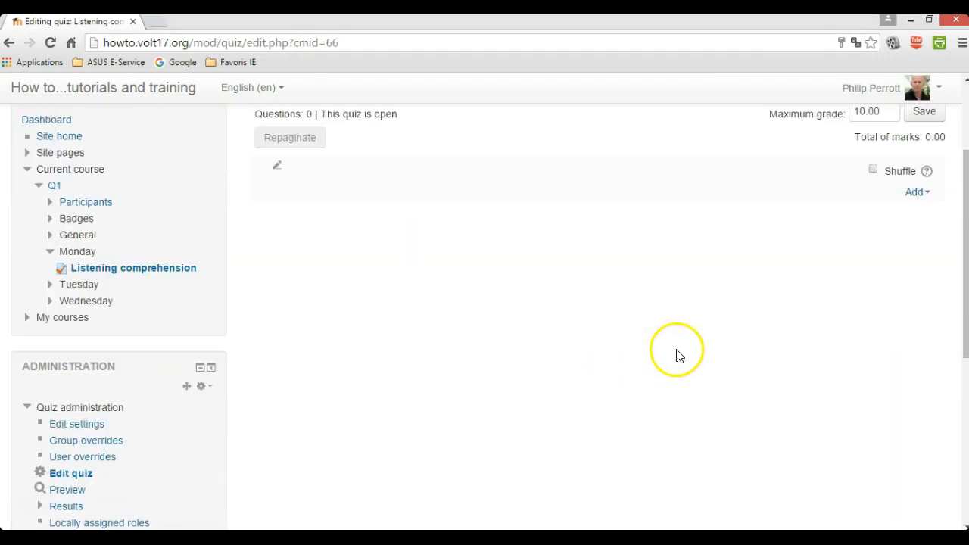
click(915, 194)
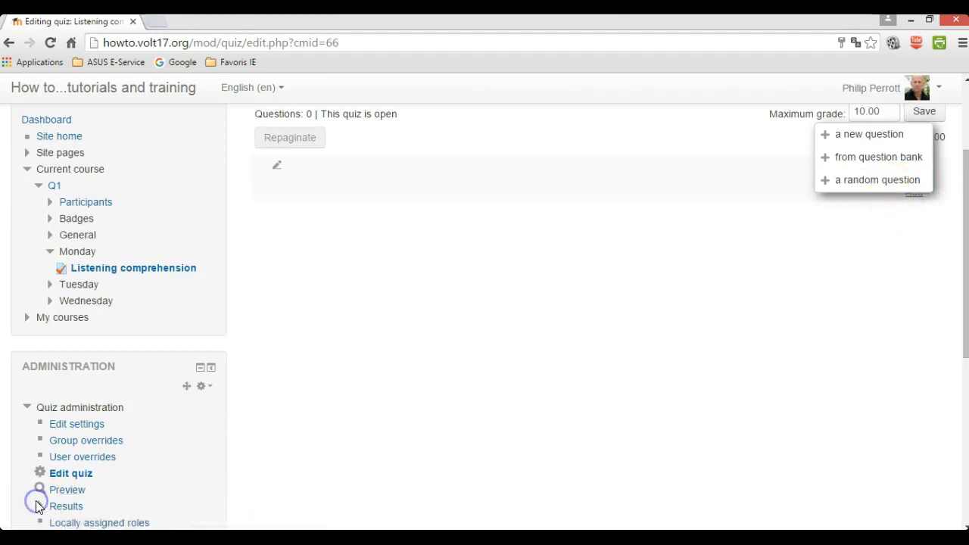
scroll(670, 368, up, 1)
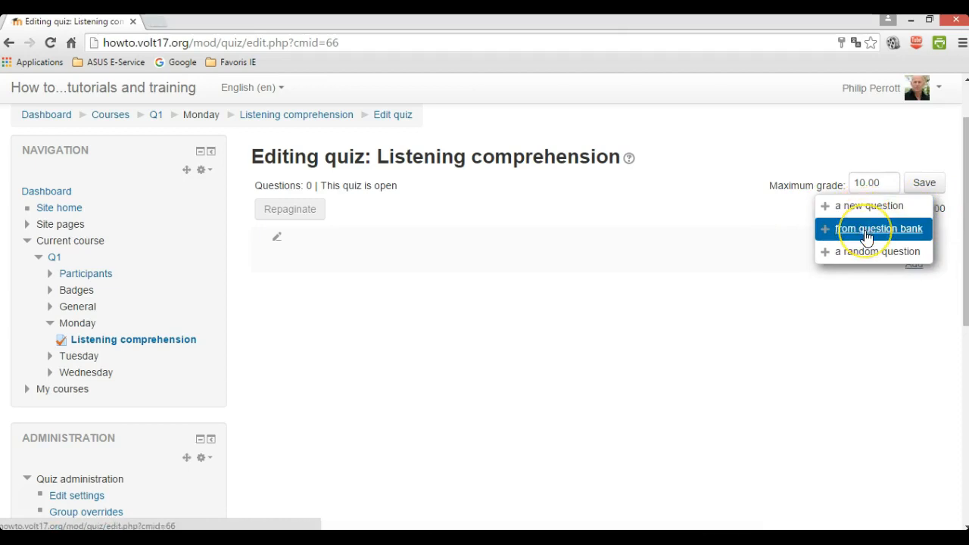
click(851, 253)
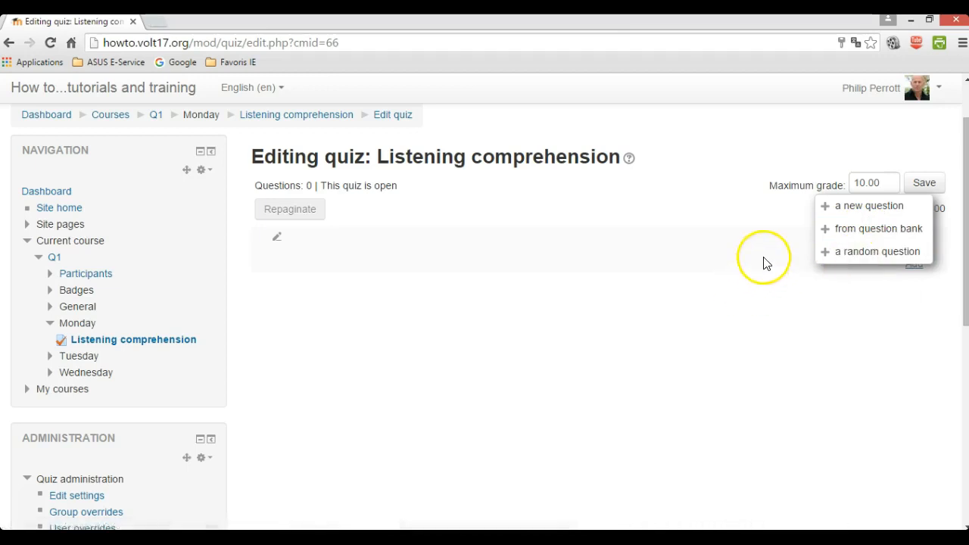
Add Test essay from the Default for System question bank category to the quiz.
click(874, 232)
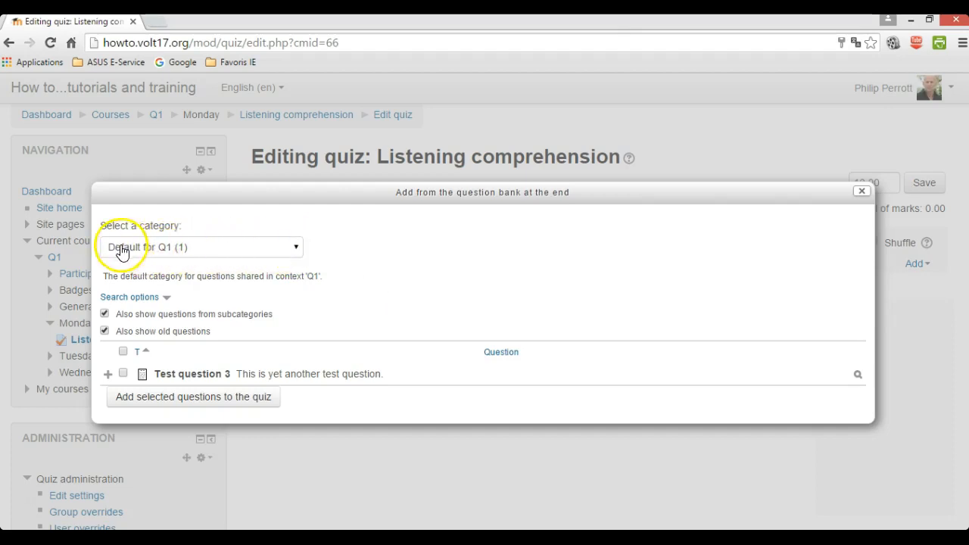
click(296, 249)
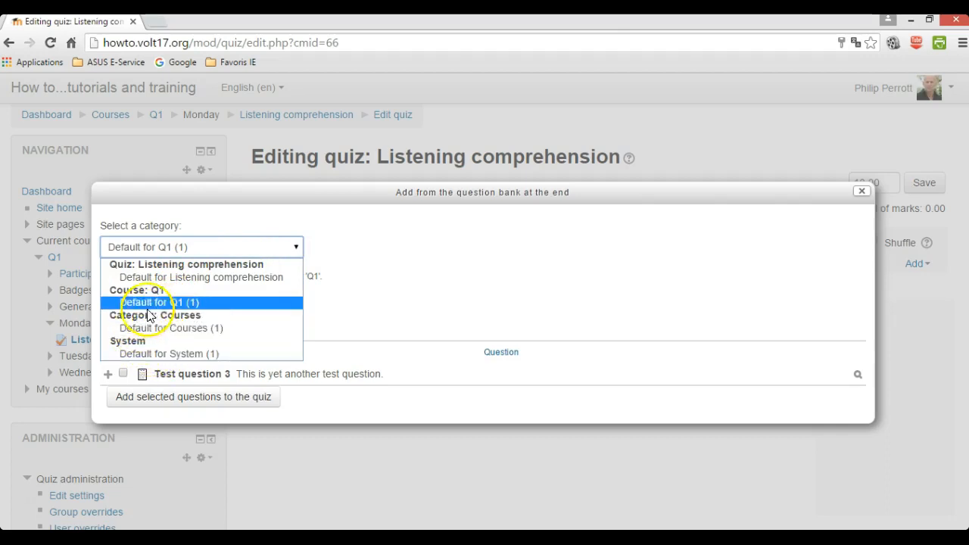
click(144, 356)
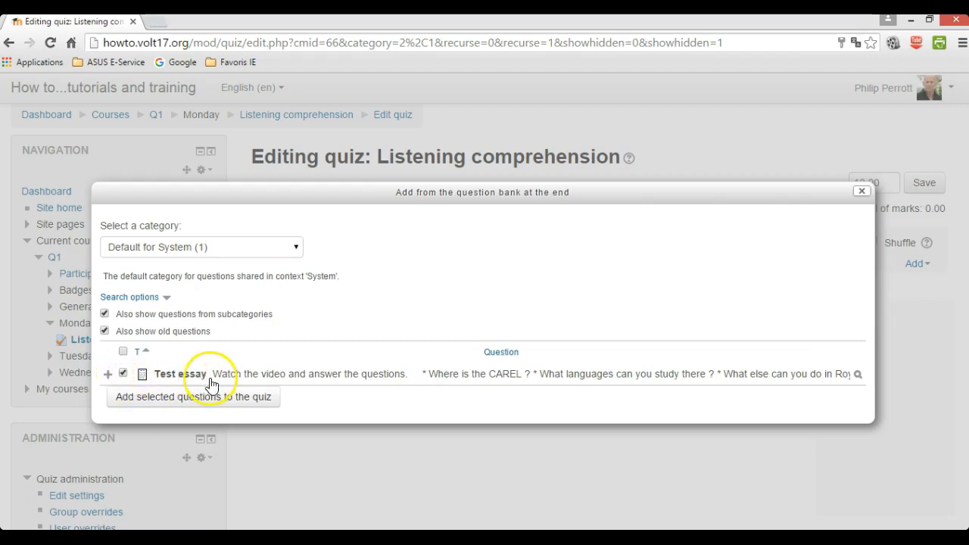
click(189, 401)
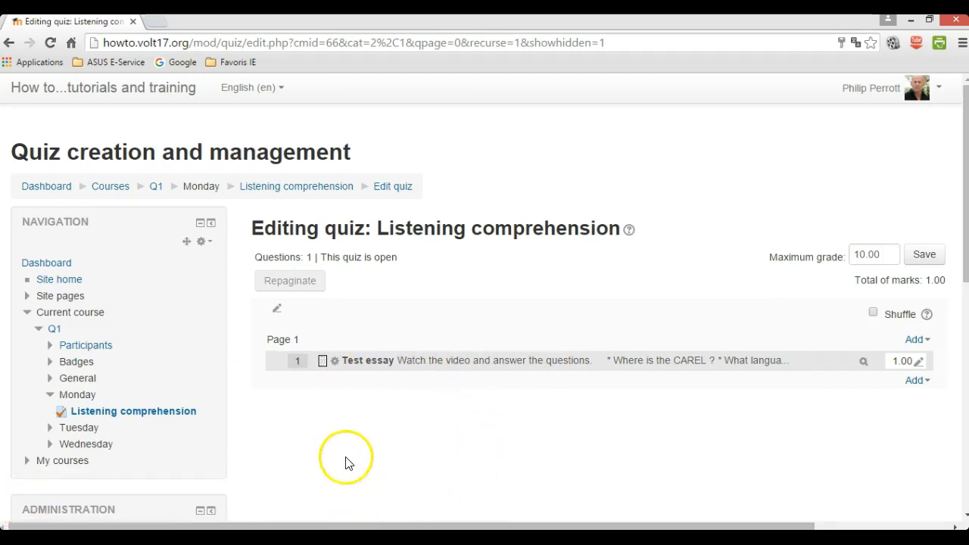
click(55, 332)
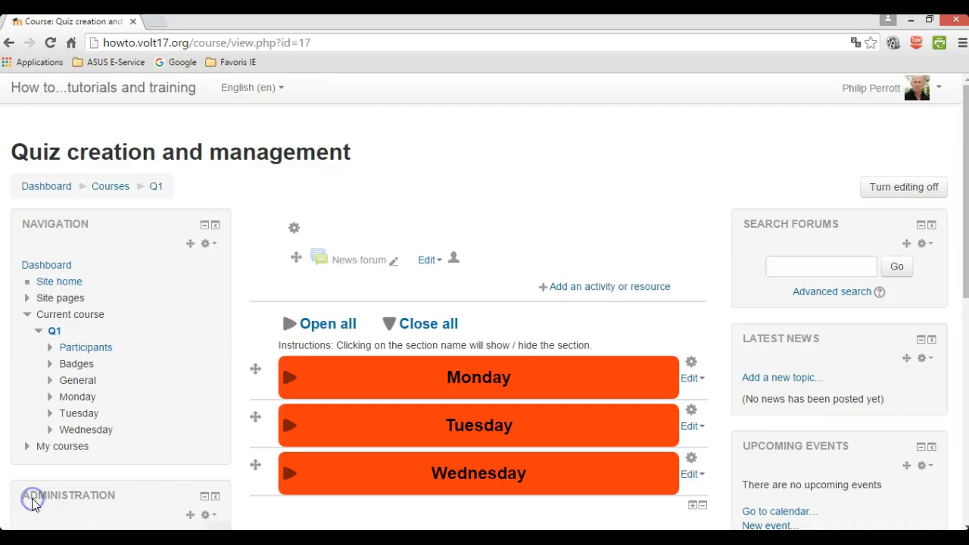
Expand the Monday section and start a preview of the Listening comprehension quiz.
scroll(32, 505, down, 1)
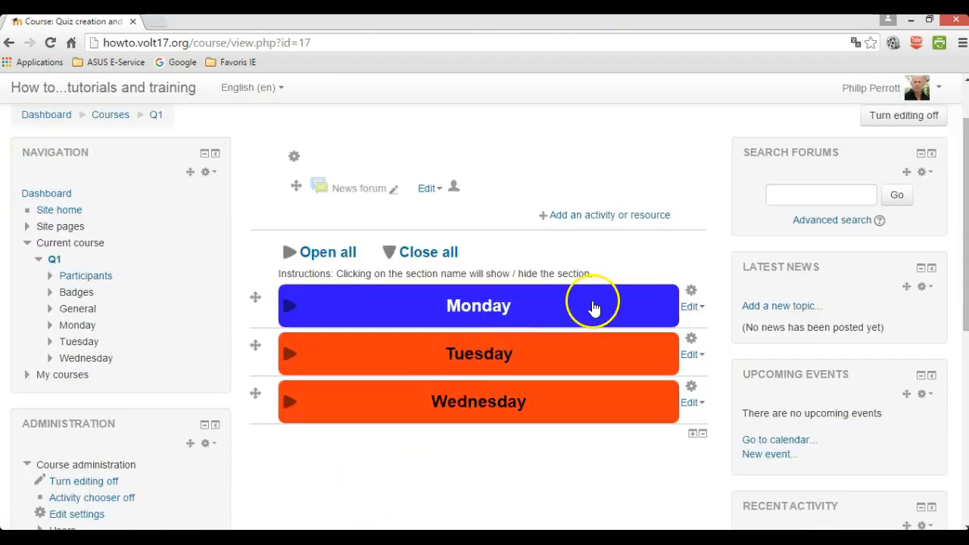
click(584, 309)
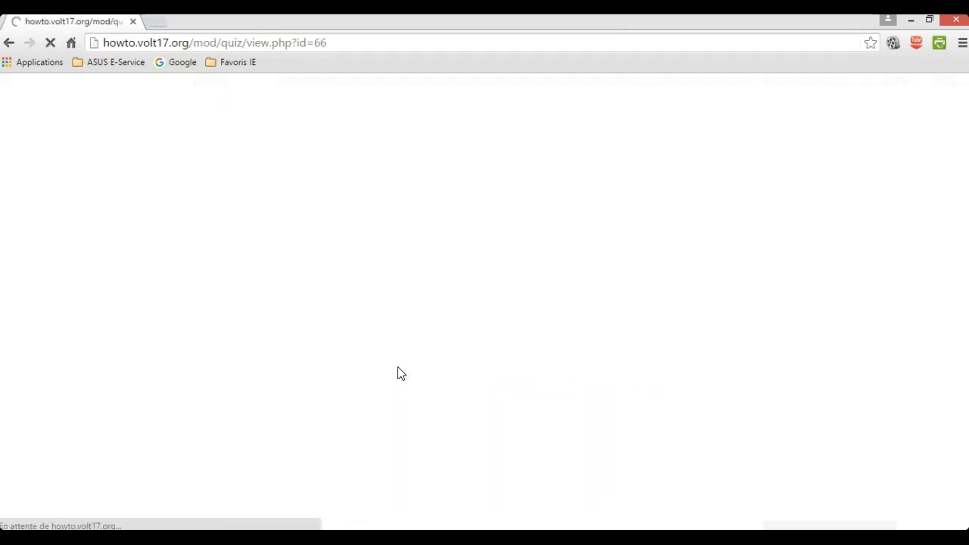
click(595, 318)
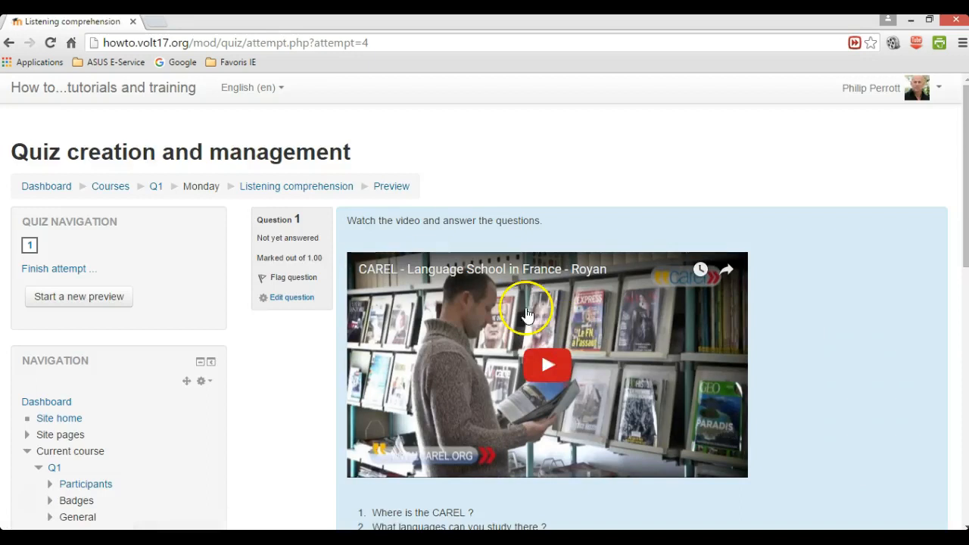
Review the previewed video and three questions, then close the Chrome window.
scroll(512, 345, down, 2)
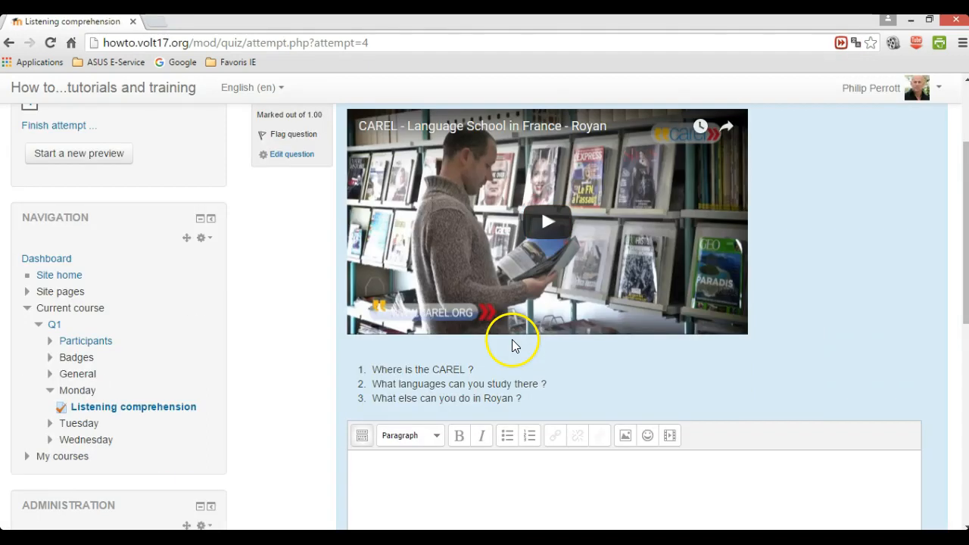
scroll(513, 341, down, 1)
scroll(464, 374, down, 1)
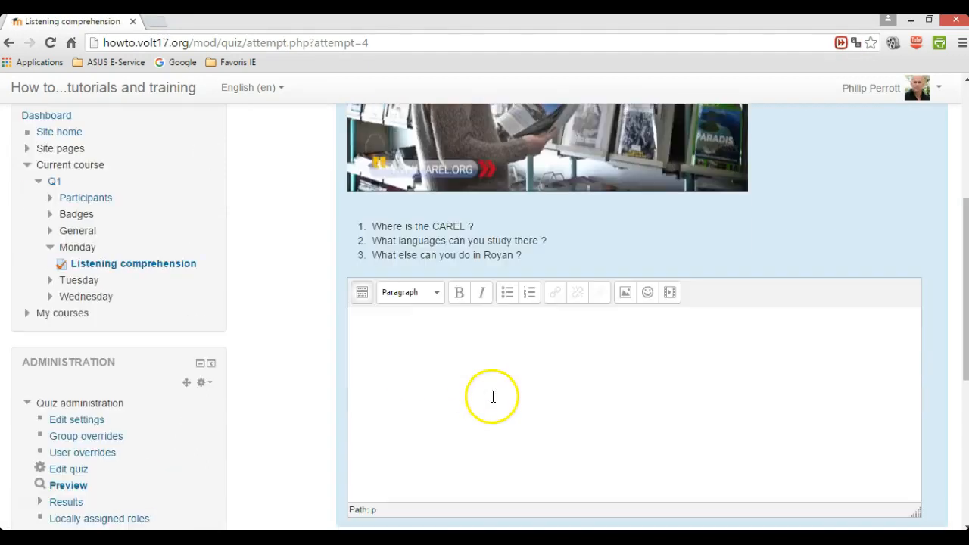
scroll(484, 438, down, 1)
scroll(483, 445, down, 1)
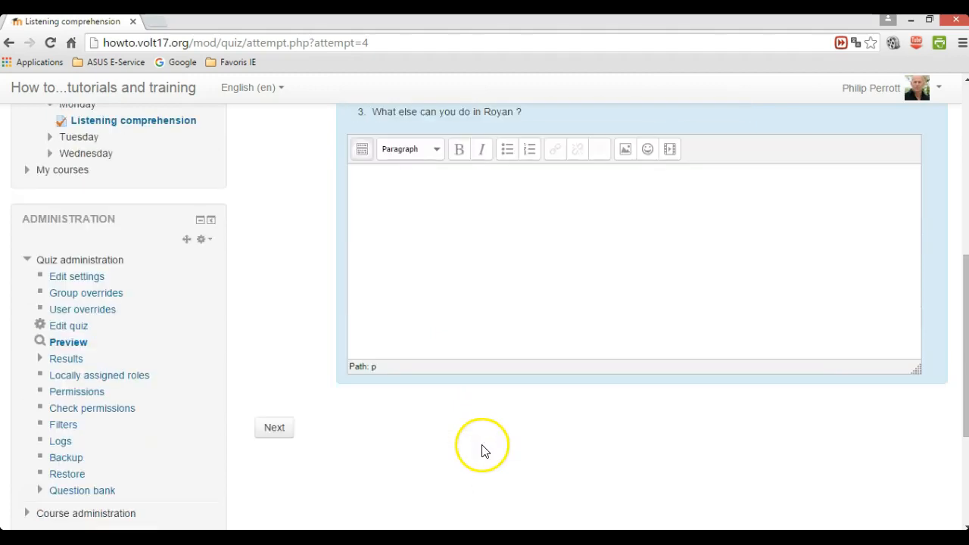
click(30, 503)
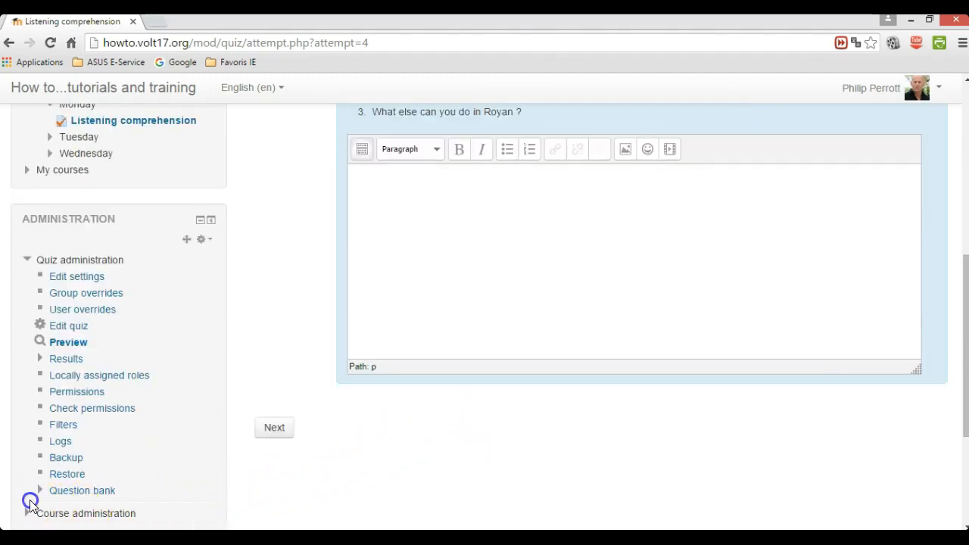
scroll(606, 500, up, 6)
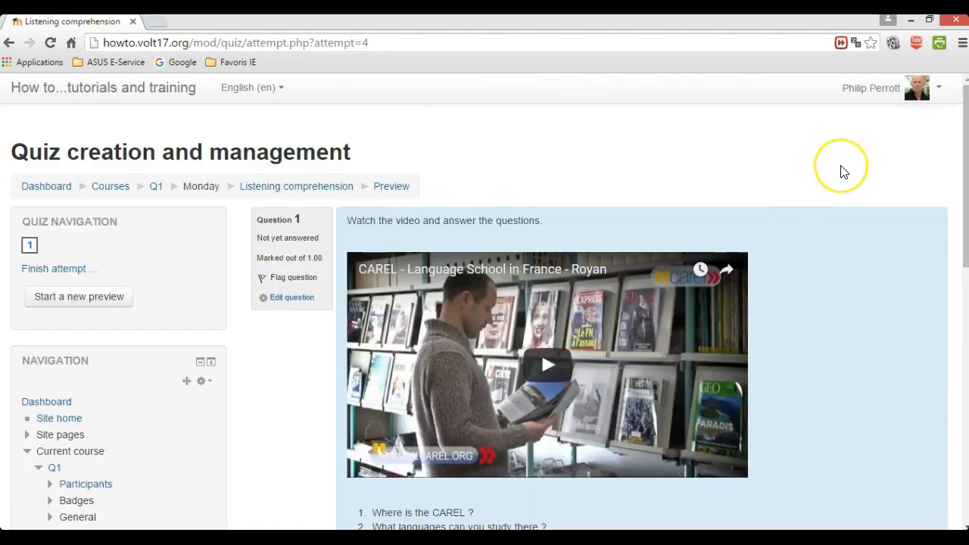
click(957, 25)
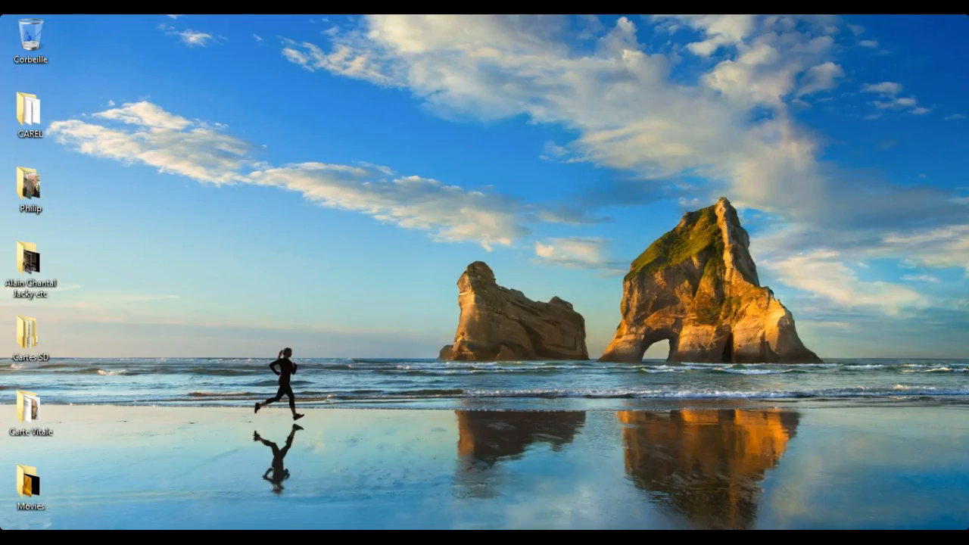